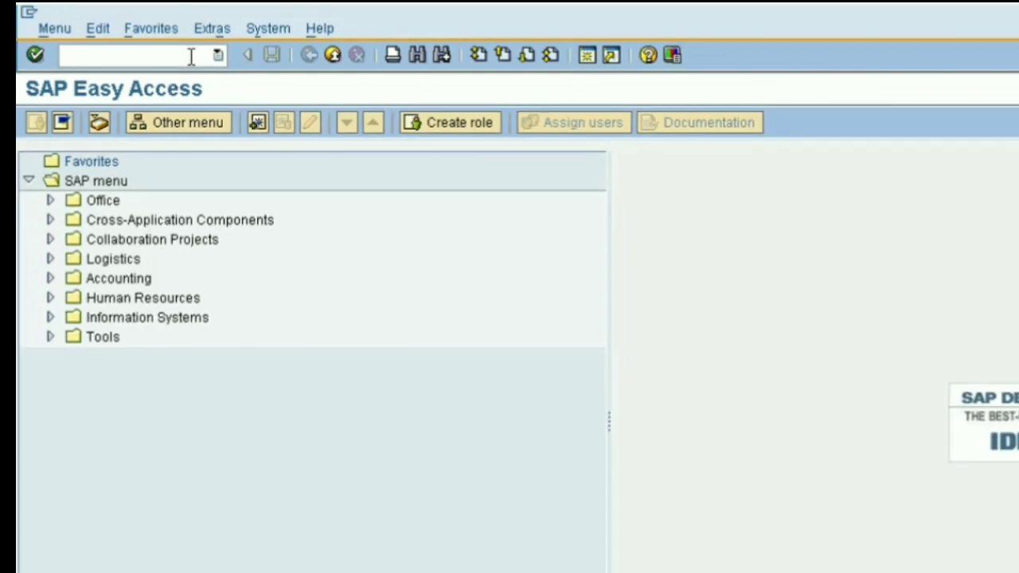
Step: Run transaction OMS2 and look through the overview of material types
text(OMS2)
key(Return)
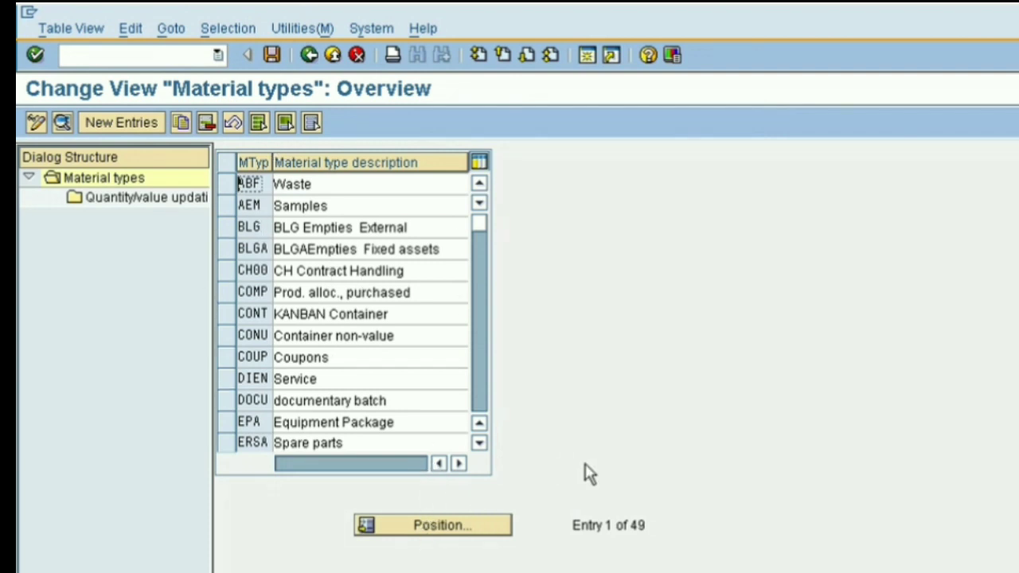
click(447, 527)
click(482, 390)
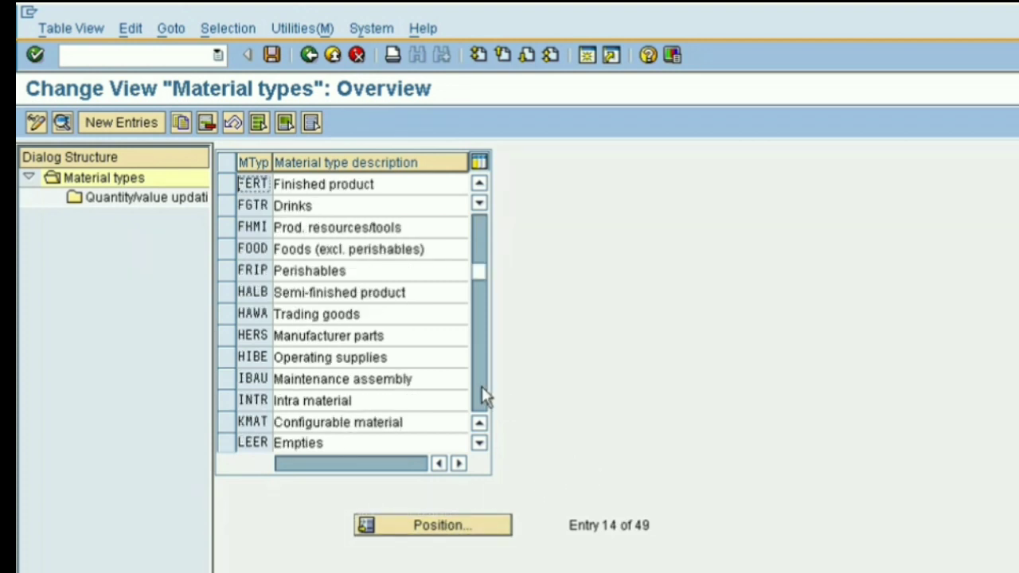
click(482, 390)
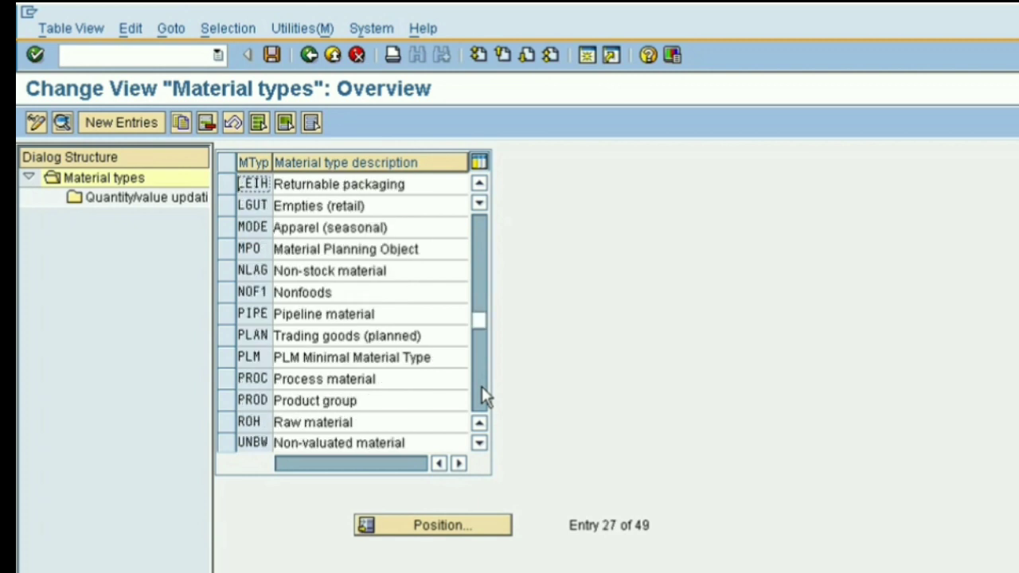
click(482, 392)
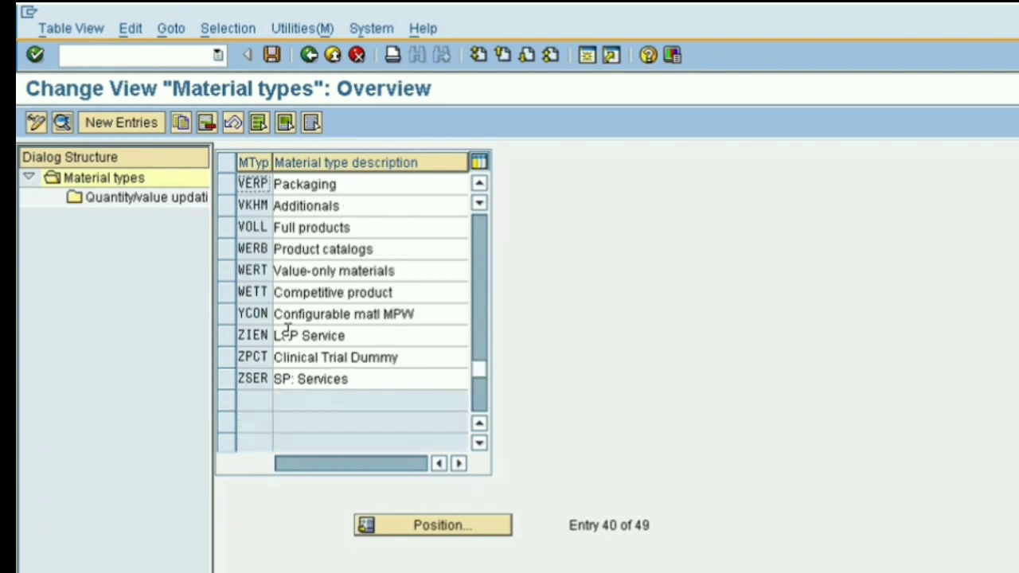
click(480, 235)
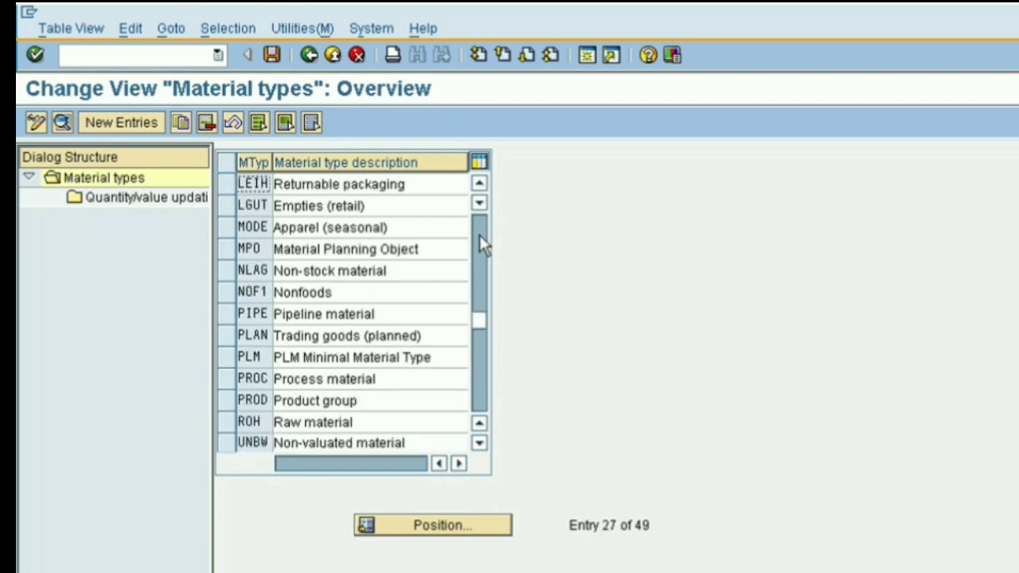
click(479, 235)
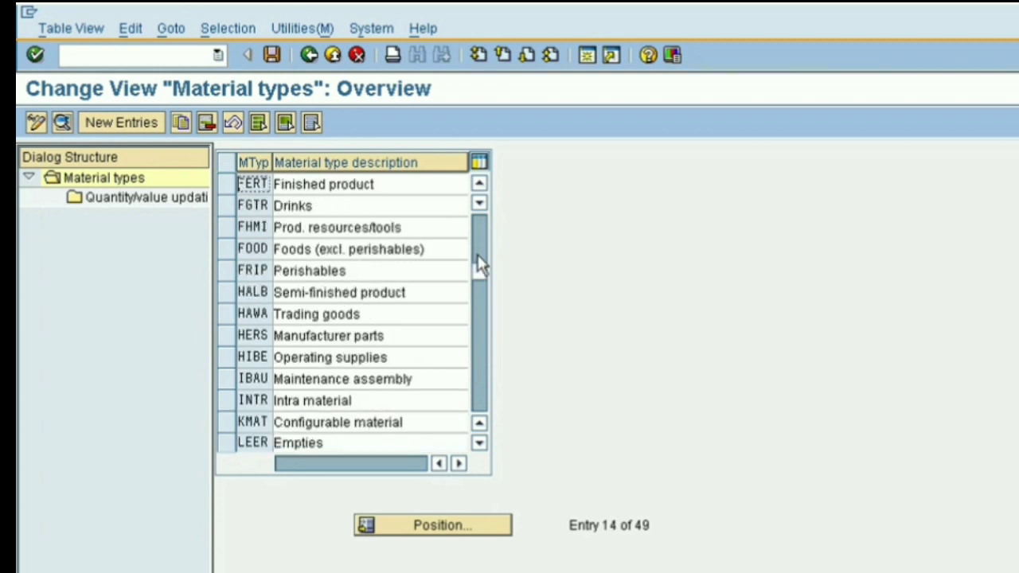
drag(478, 273, 476, 253)
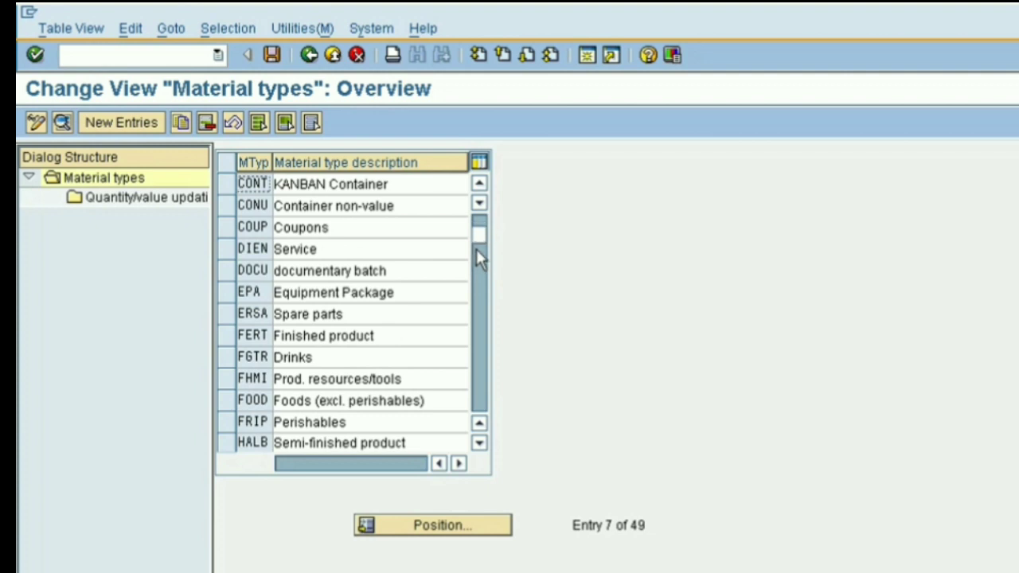
Step: Position the material types list at ROH and open the quantity/value updating settings for that raw material type
click(434, 528)
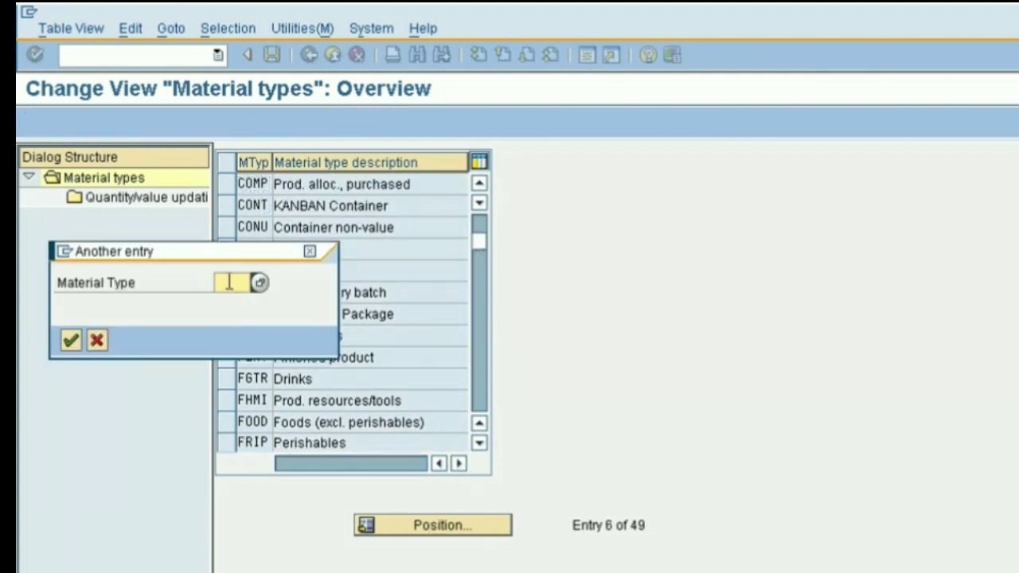
text(ROH)
click(261, 283)
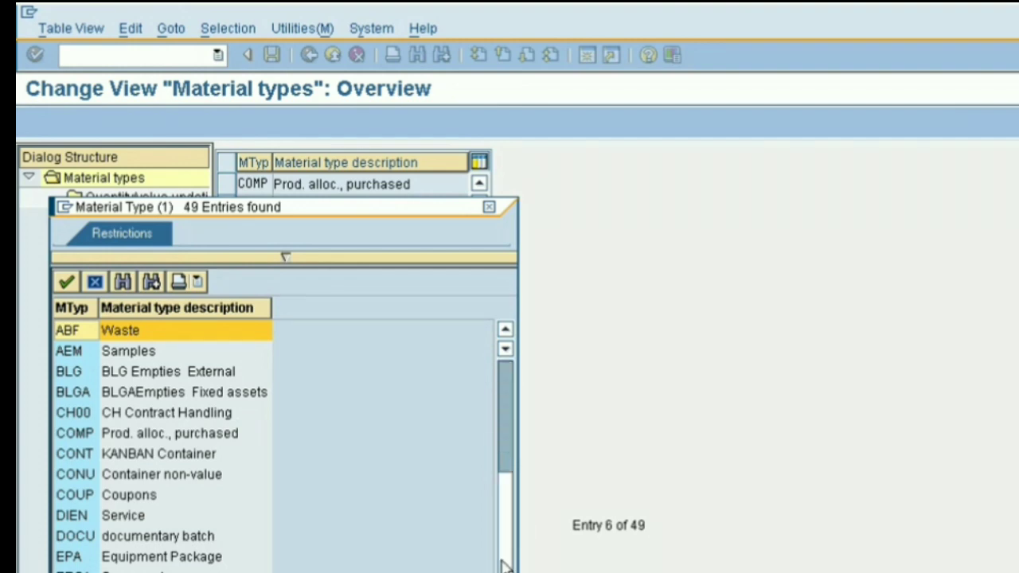
click(504, 565)
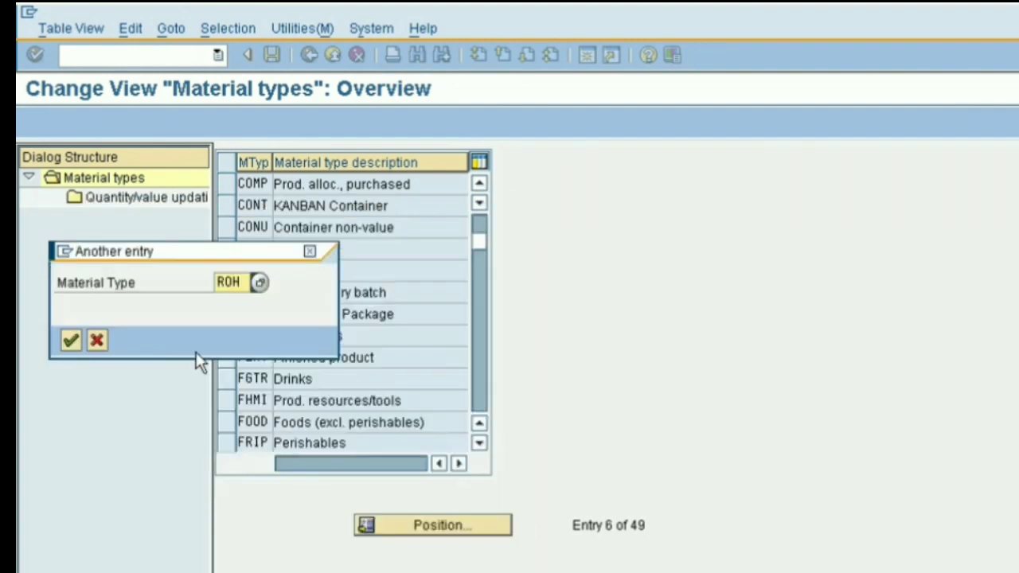
click(71, 340)
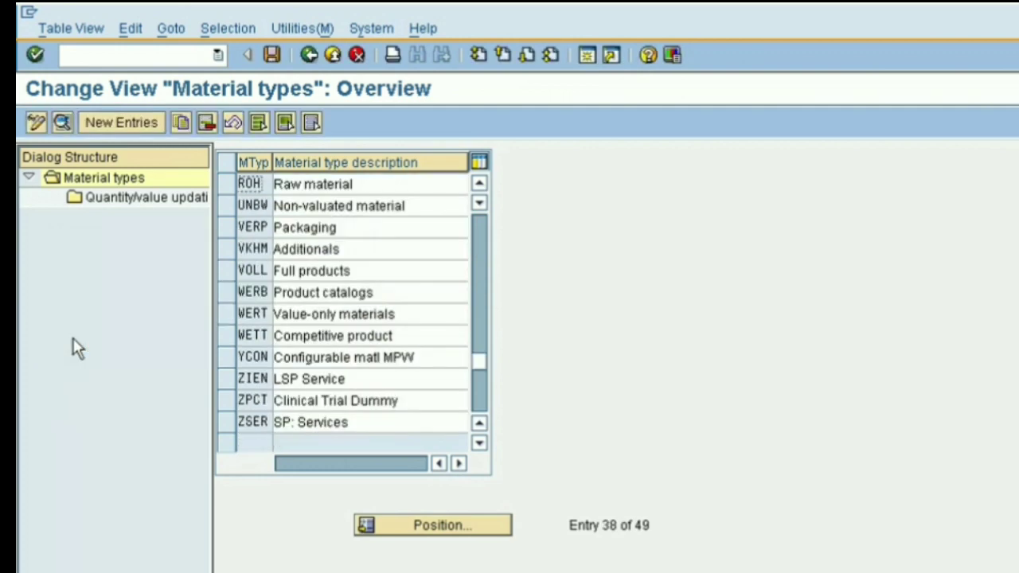
click(227, 191)
double_click(178, 205)
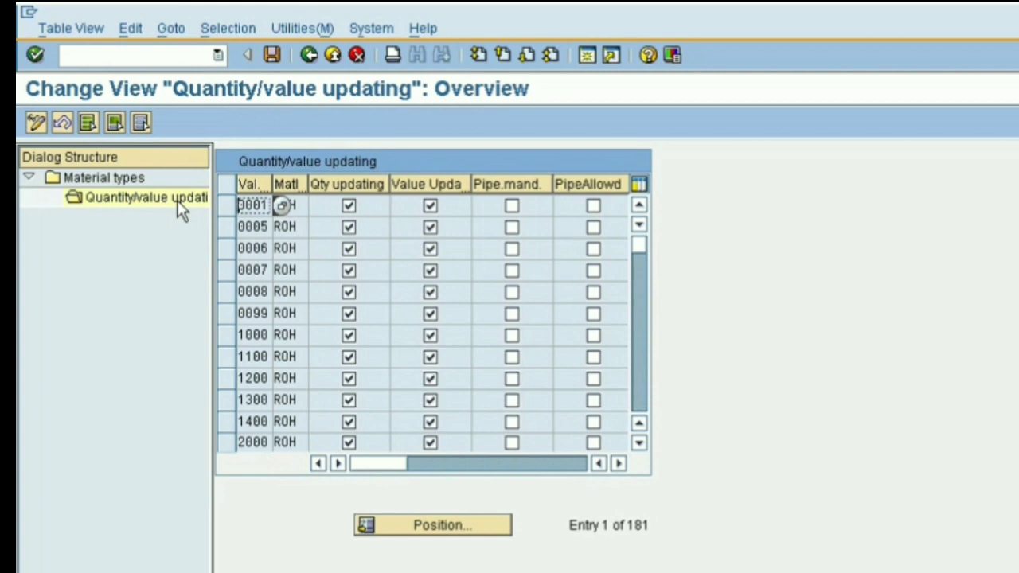
Step: Position the quantity/value updating list at valuation area SZ15 and material type ROH
click(455, 532)
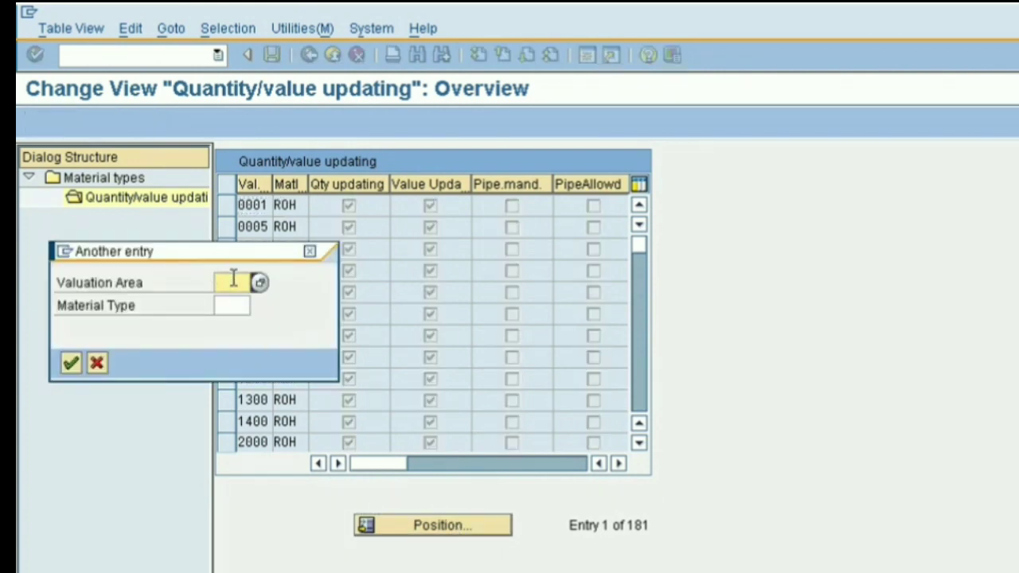
click(260, 285)
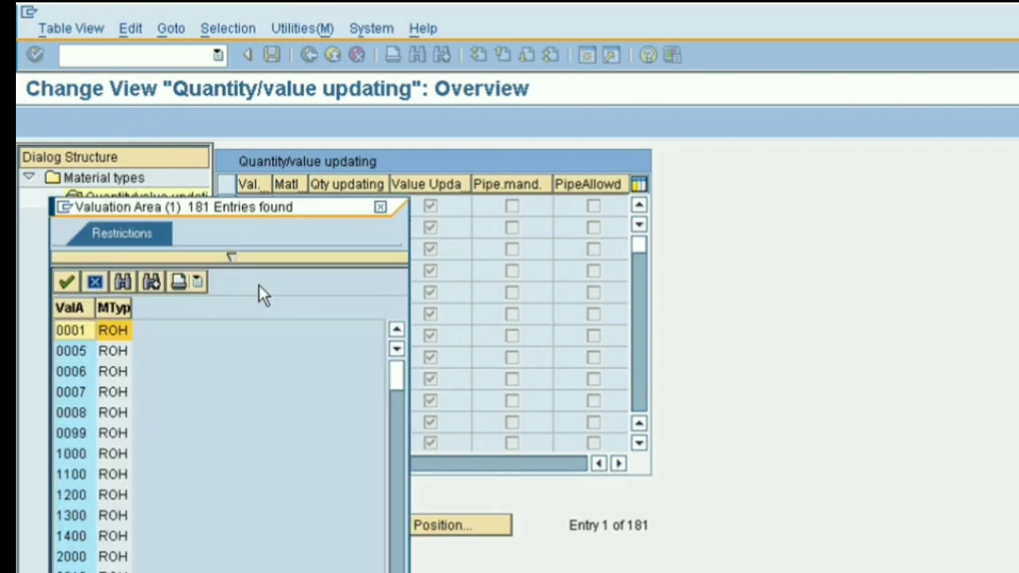
drag(397, 391, 399, 570)
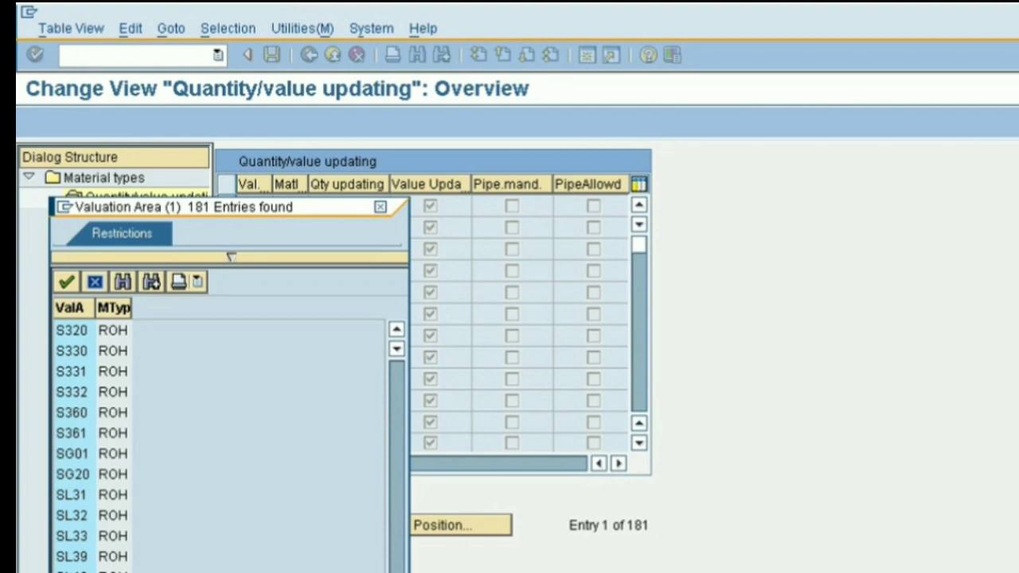
double_click(118, 547)
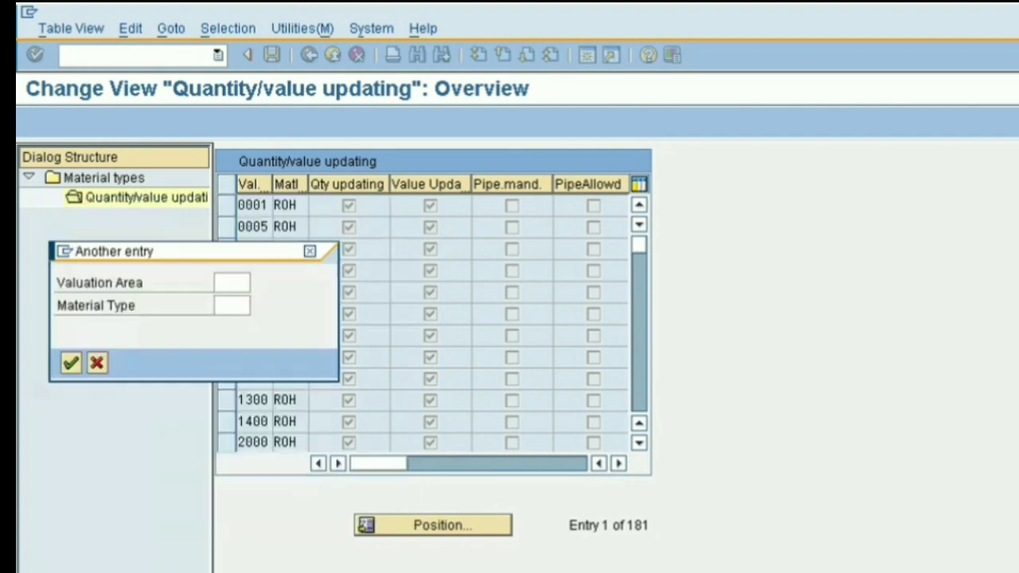
click(231, 307)
text(RO)
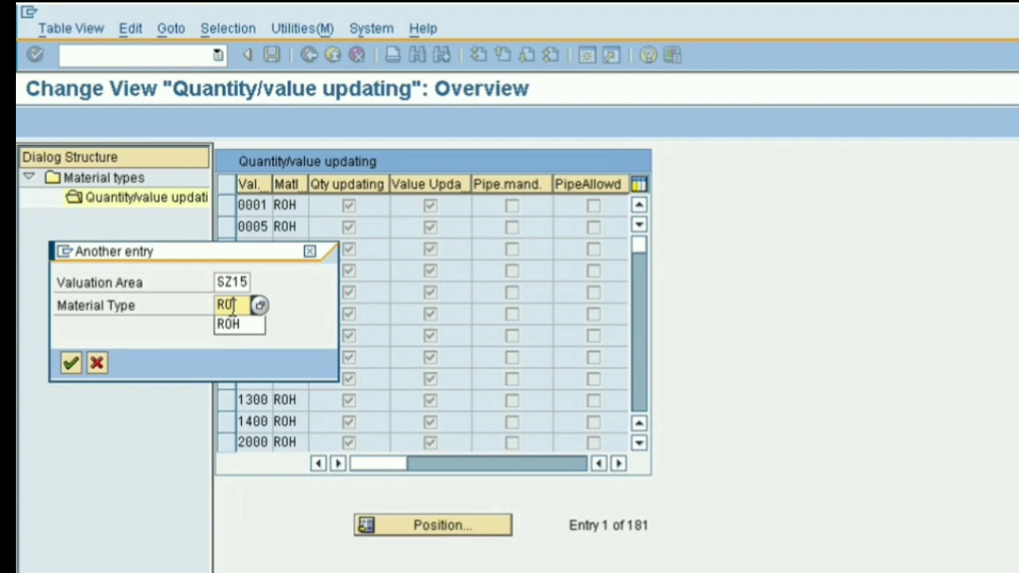
text(H)
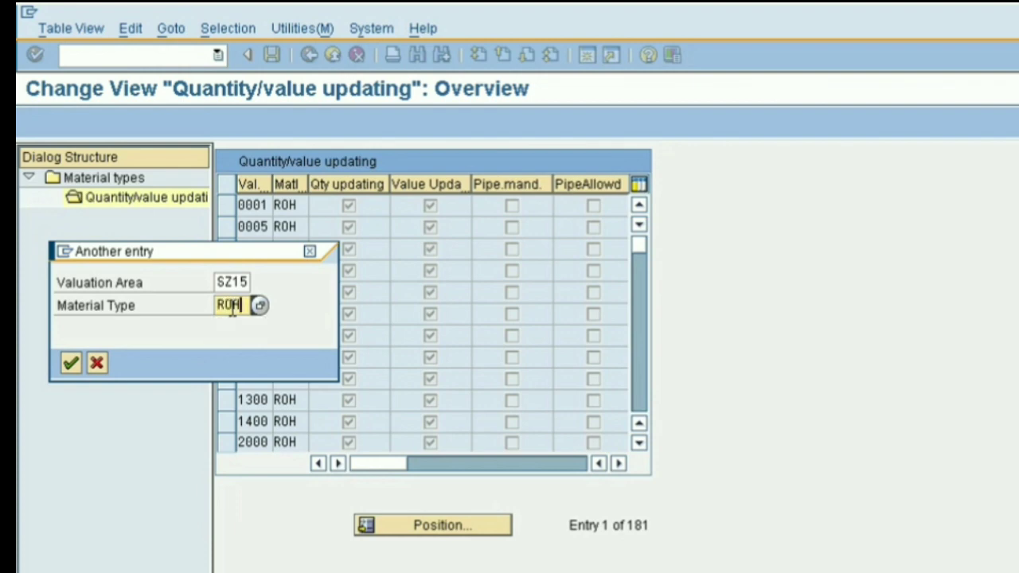
click(70, 364)
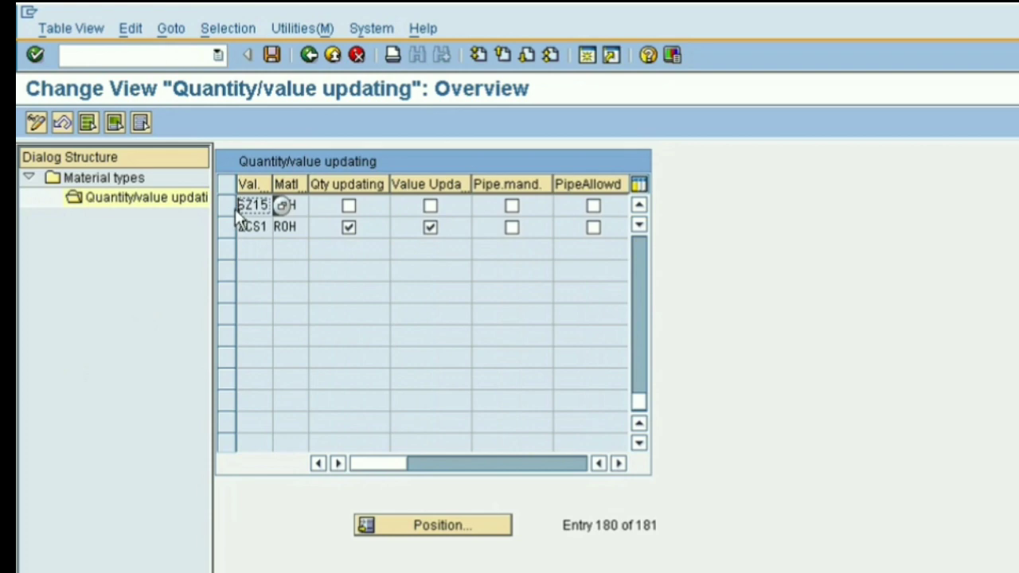
Step: Activate quantity and value updating for ROH in valuation area SZ15, save under the SAP Zone Company customizing request, and return to the material types
click(350, 208)
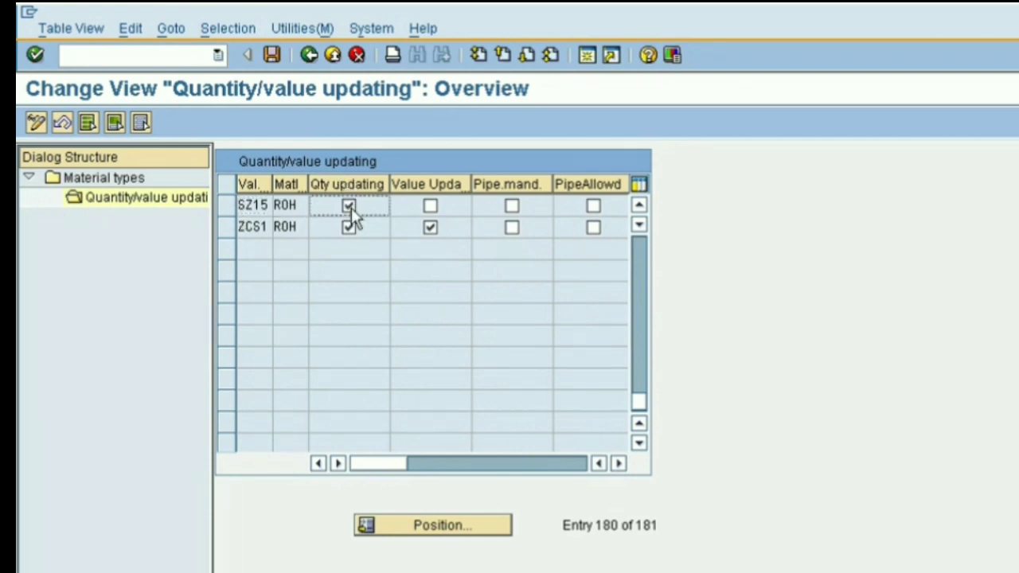
click(430, 207)
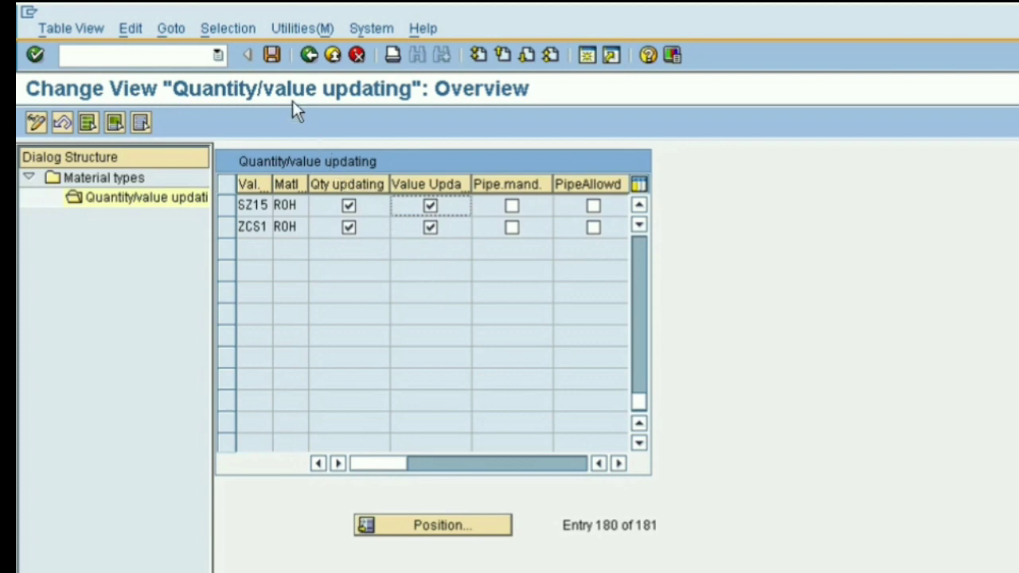
click(271, 57)
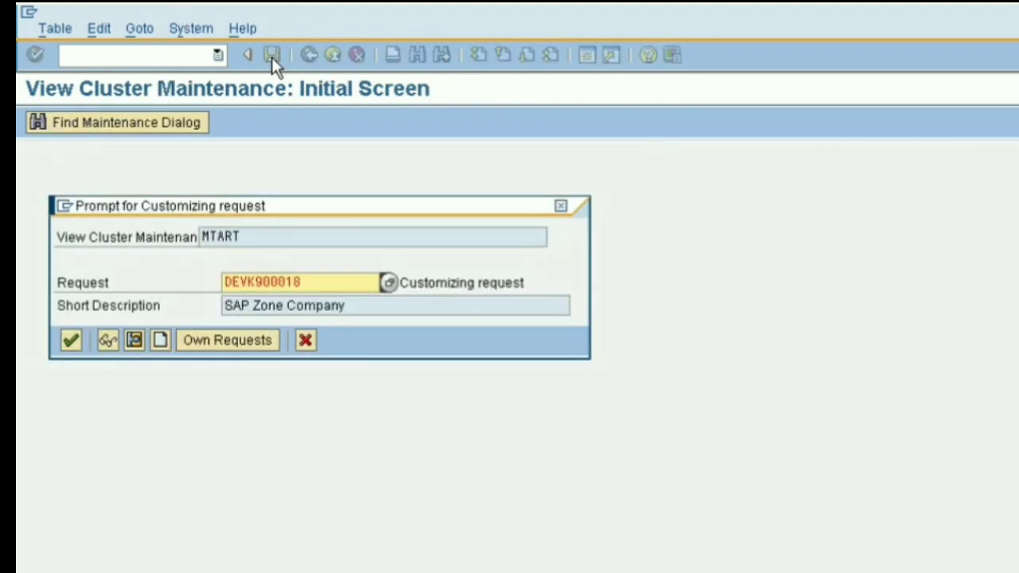
click(70, 340)
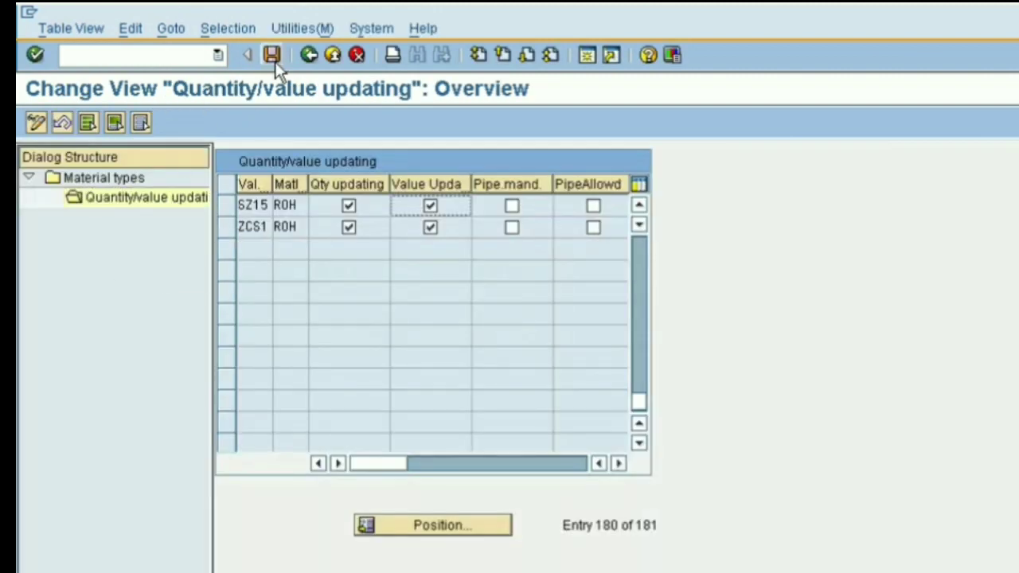
click(309, 54)
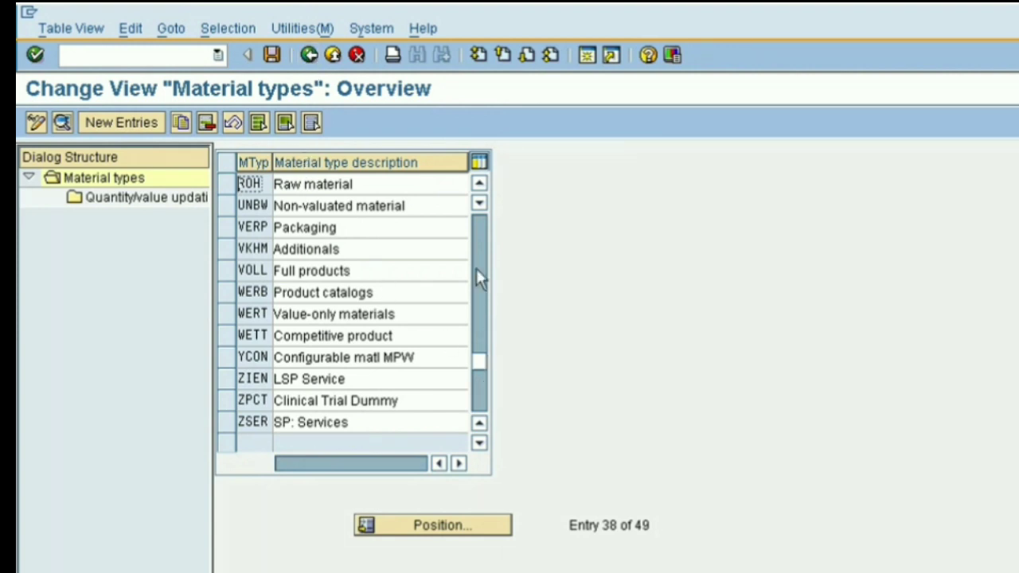
Step: Select the finished product material type FERT and open its quantity/value updating settings
click(481, 243)
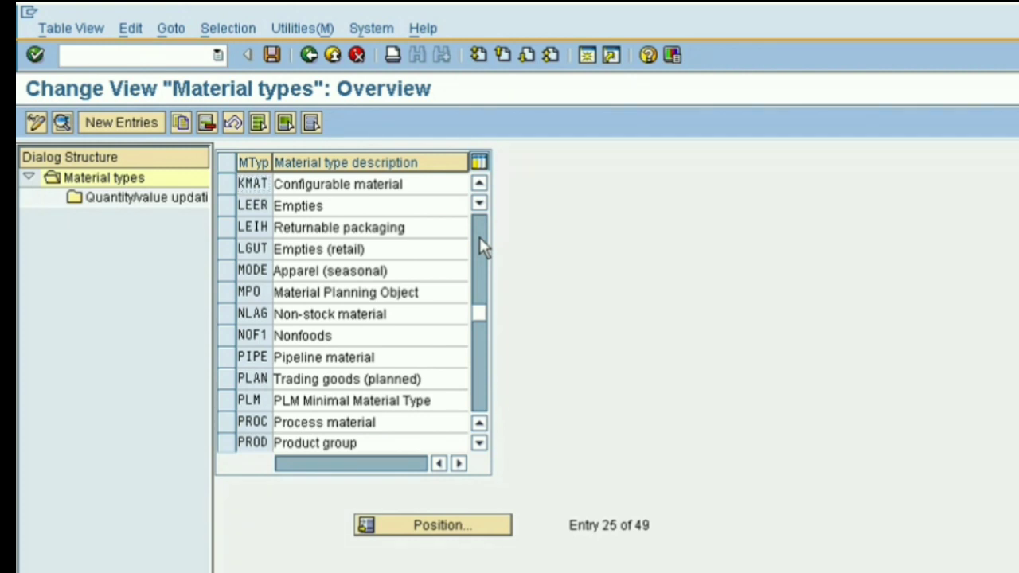
click(481, 238)
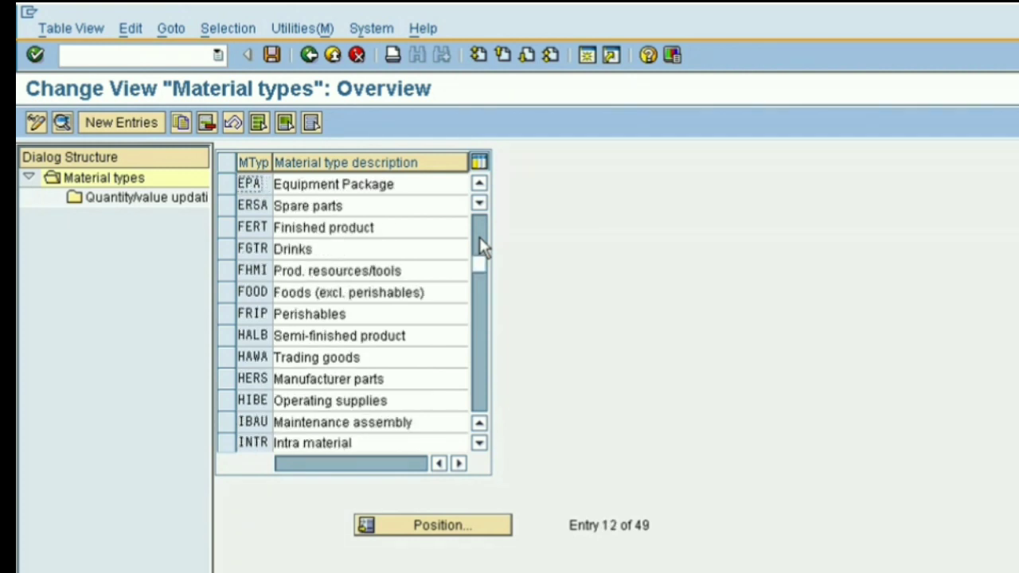
click(222, 228)
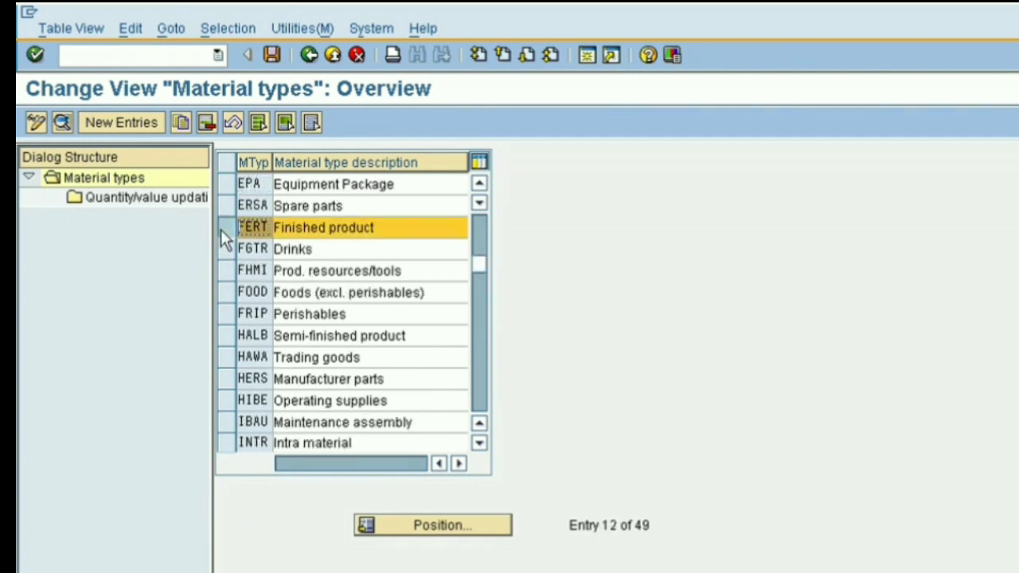
double_click(124, 198)
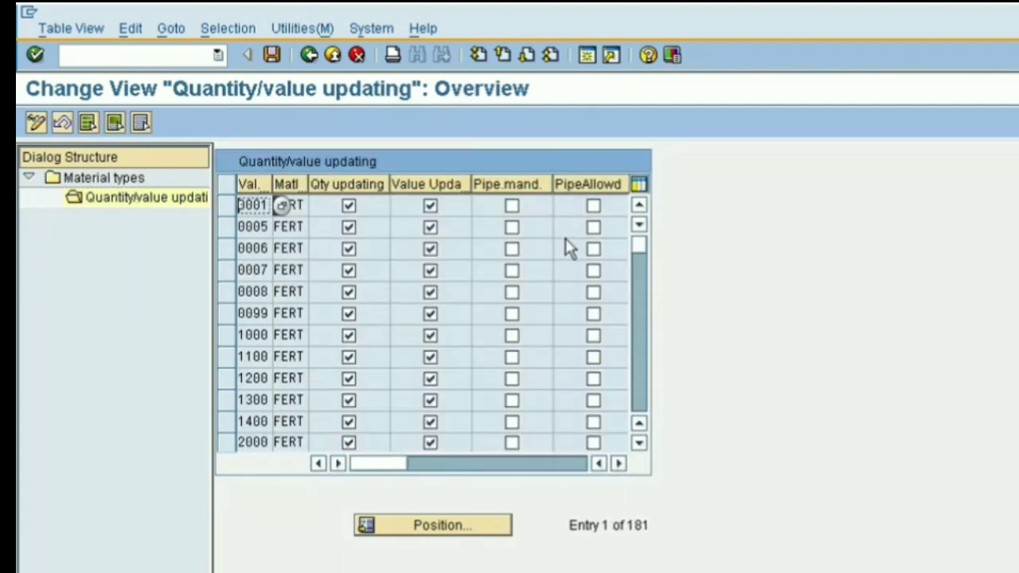
Step: Activate quantity and value updating for FERT in valuation area SZ15 and return to the material types overview
drag(640, 242, 644, 421)
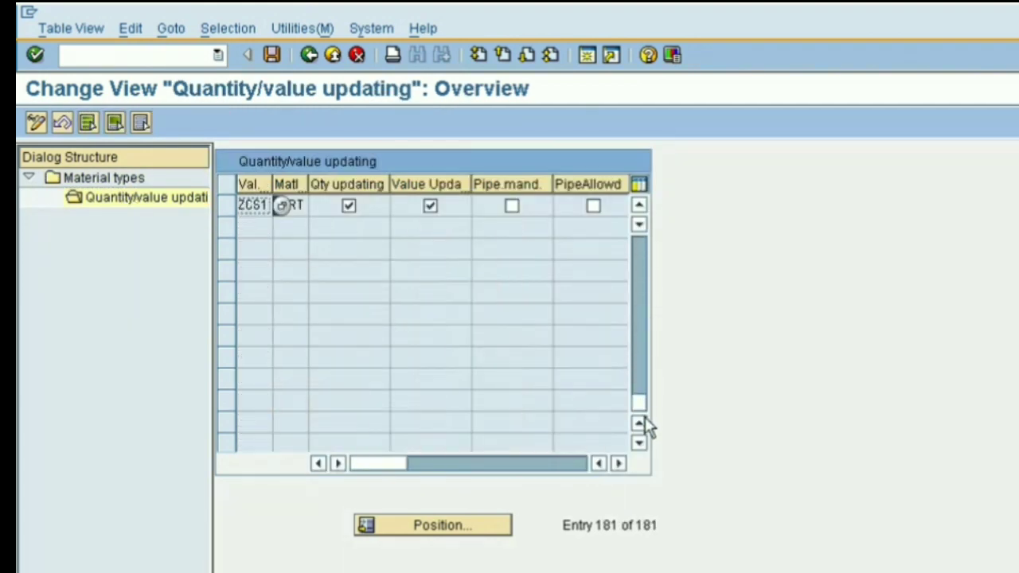
click(644, 271)
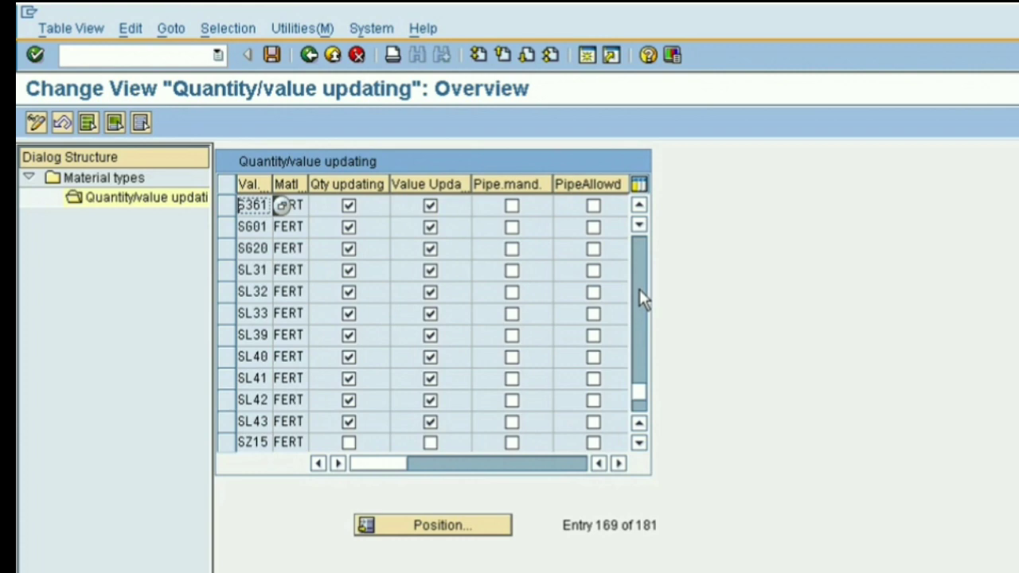
click(639, 442)
click(638, 443)
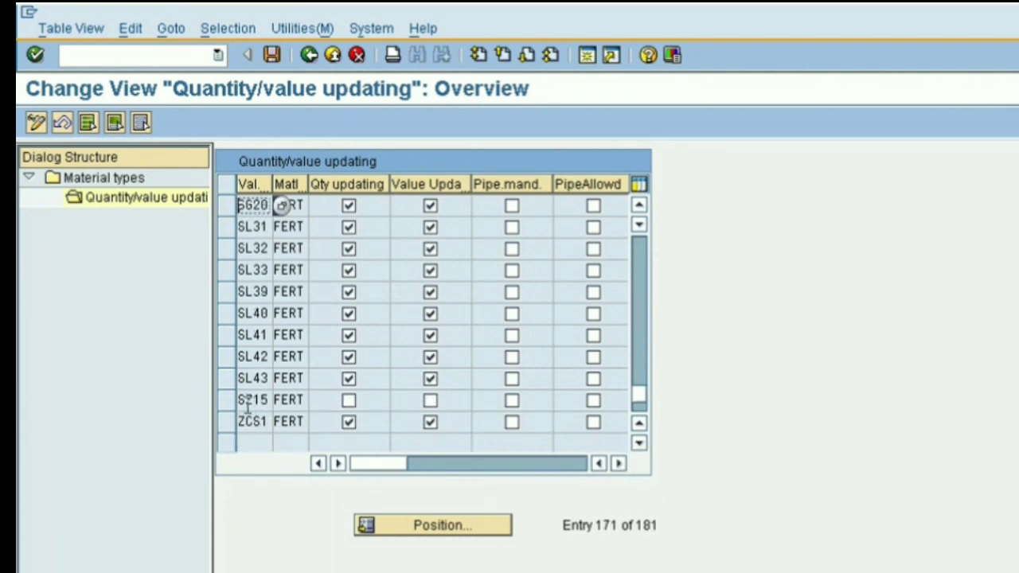
click(349, 401)
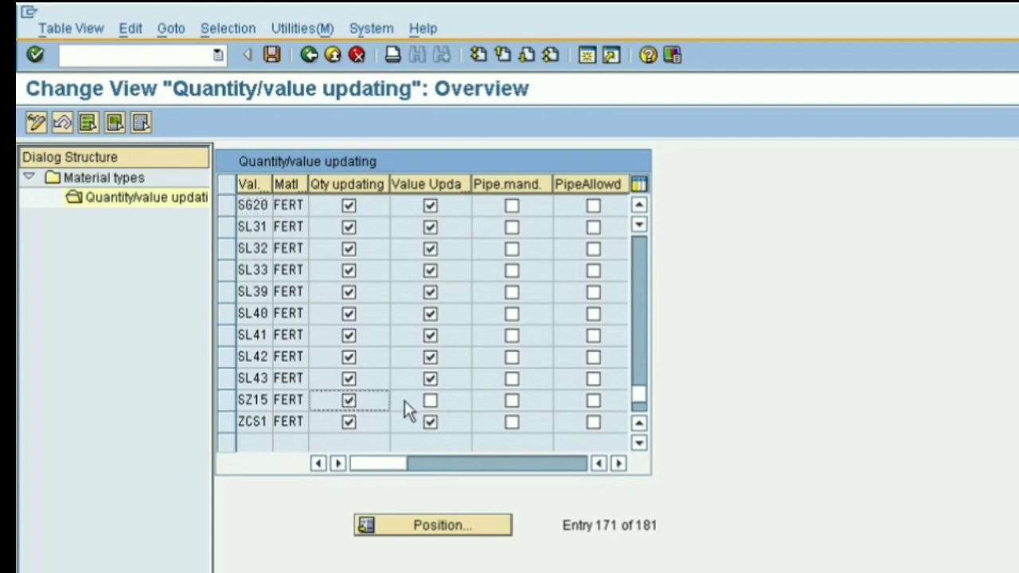
click(429, 401)
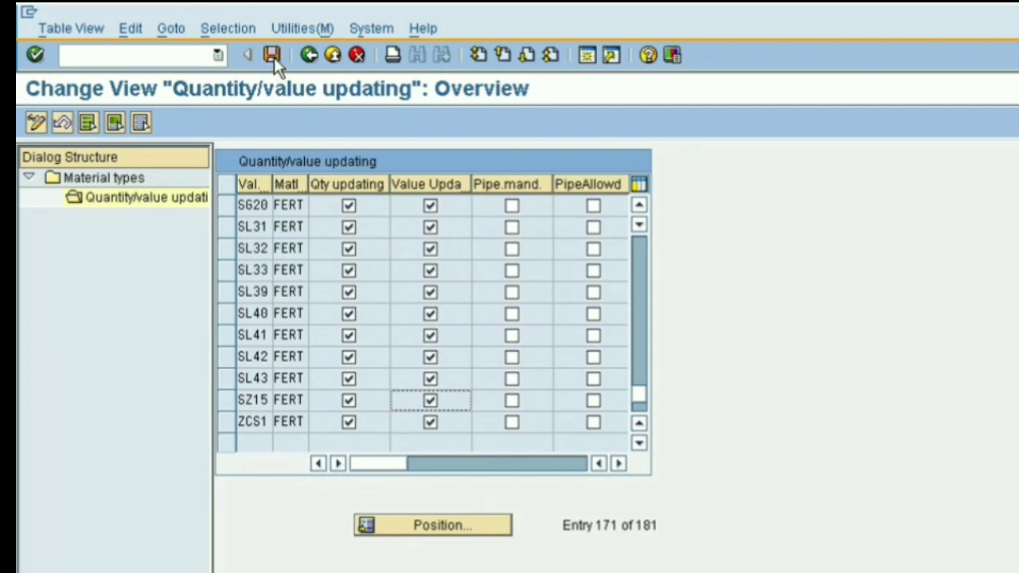
click(309, 56)
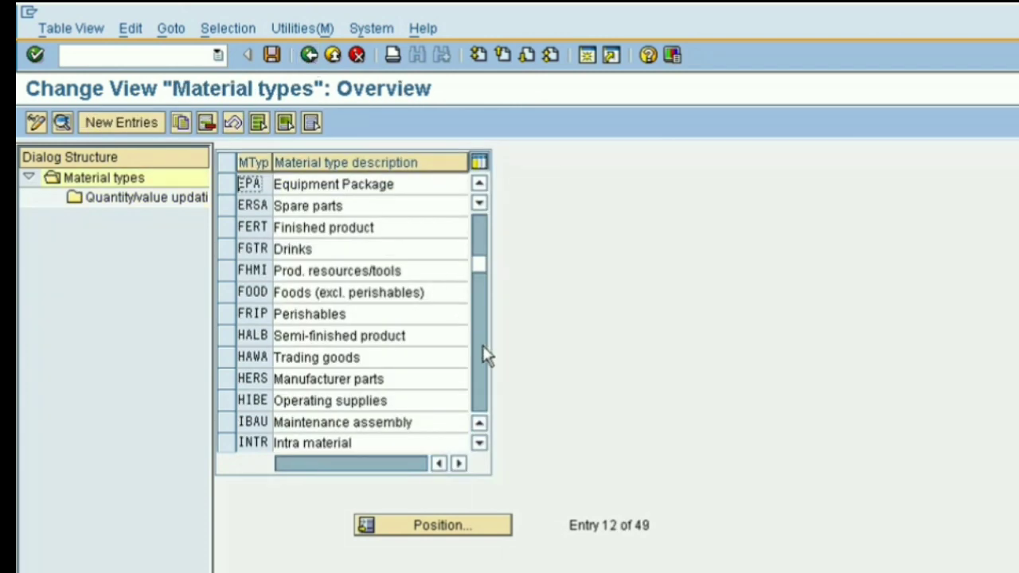
Step: Activate quantity and value updating for semi-finished product HALB in valuation area SZ15, and return to the SAP Easy Access screen
click(232, 340)
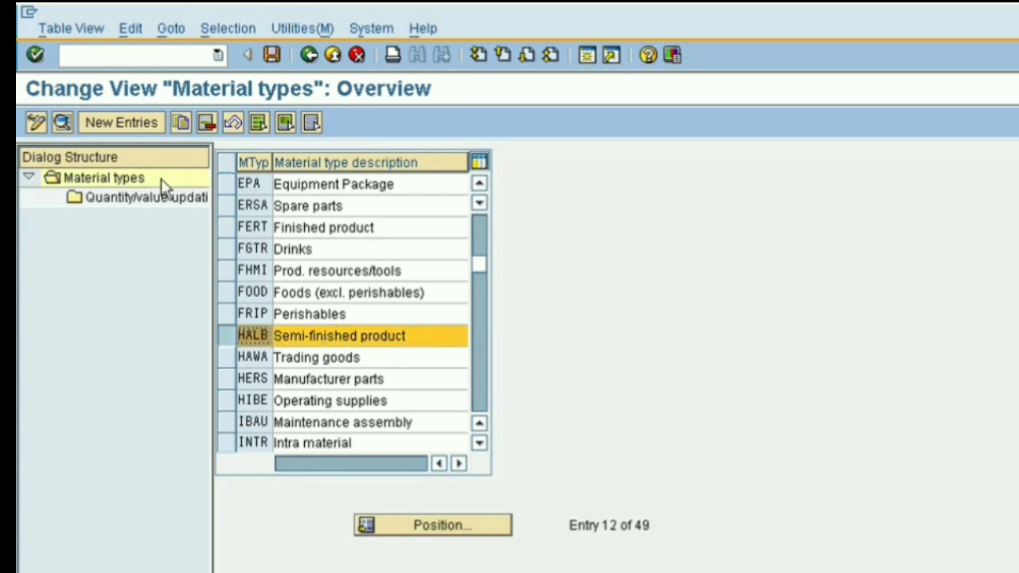
double_click(140, 200)
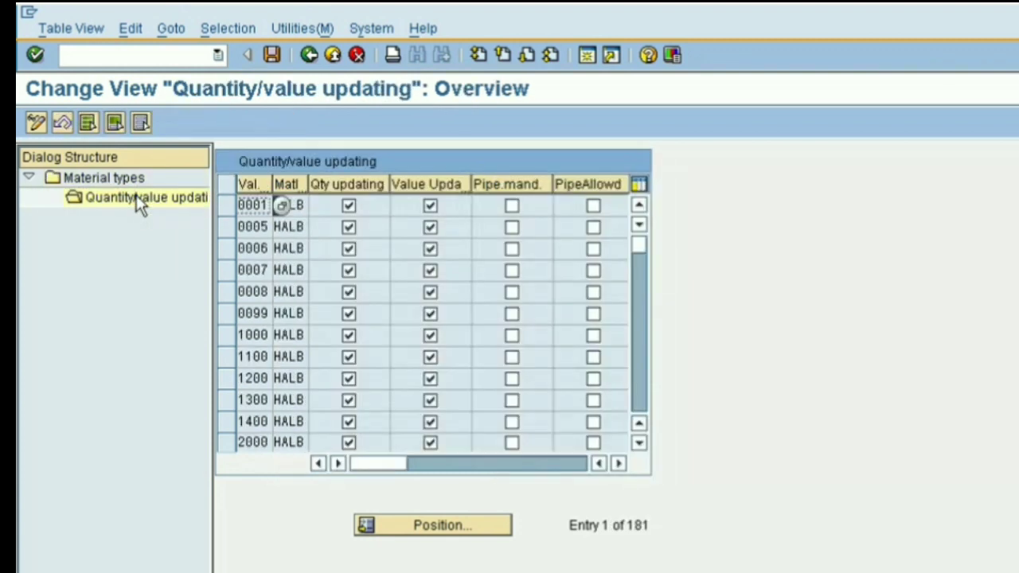
click(637, 390)
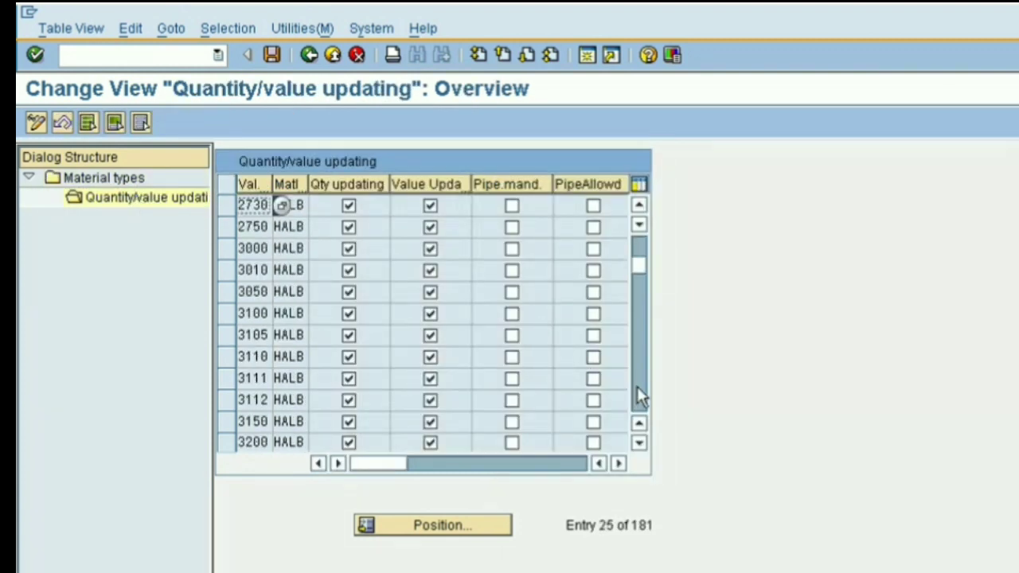
click(641, 396)
drag(639, 282, 645, 419)
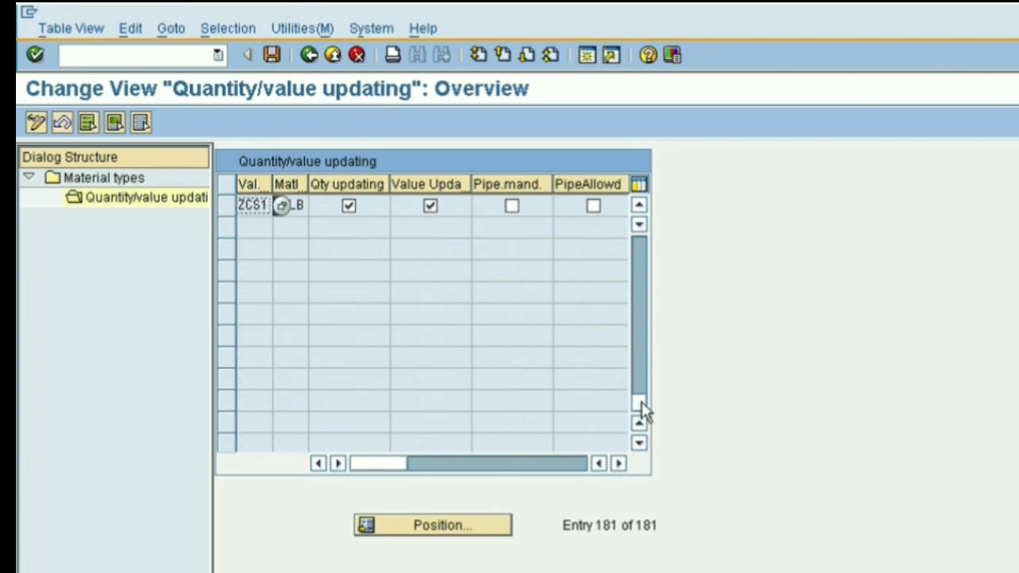
click(640, 207)
click(639, 208)
click(640, 207)
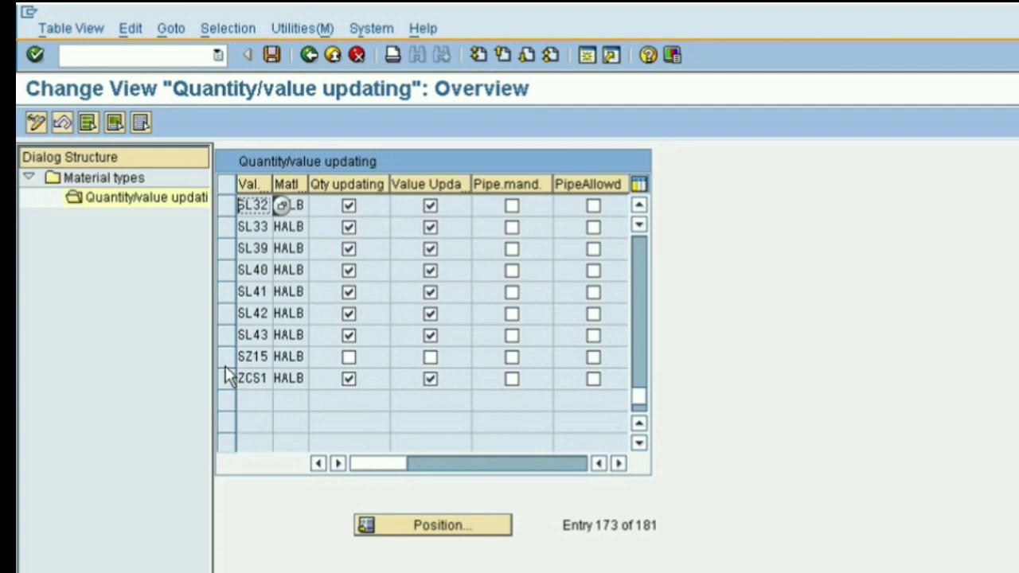
click(351, 360)
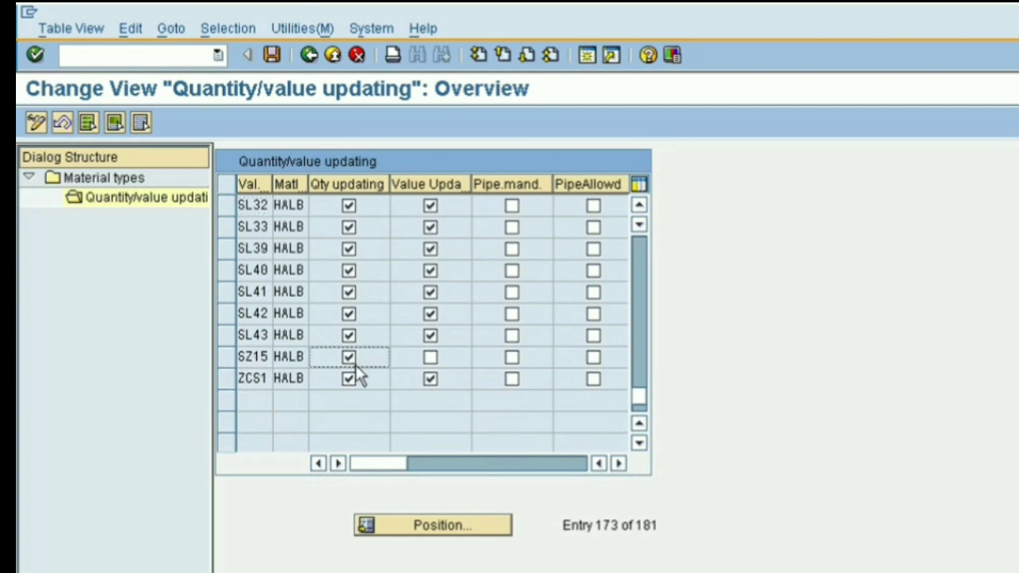
click(430, 358)
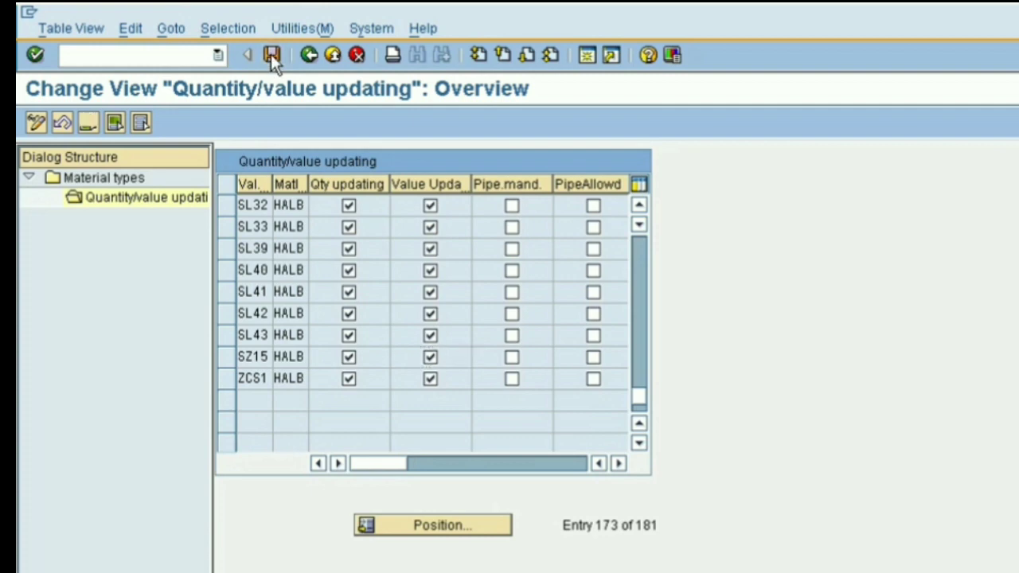
click(310, 56)
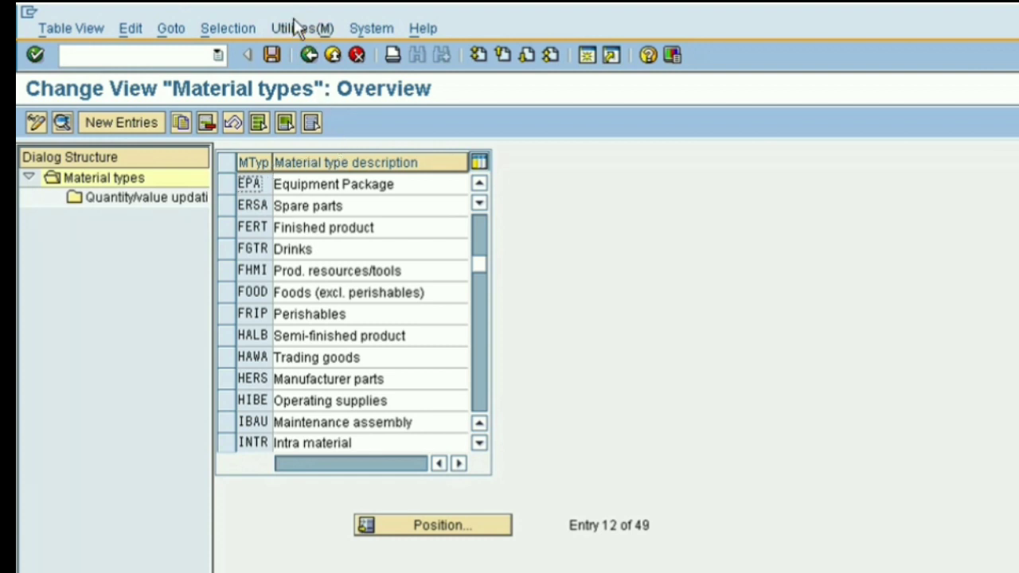
click(308, 54)
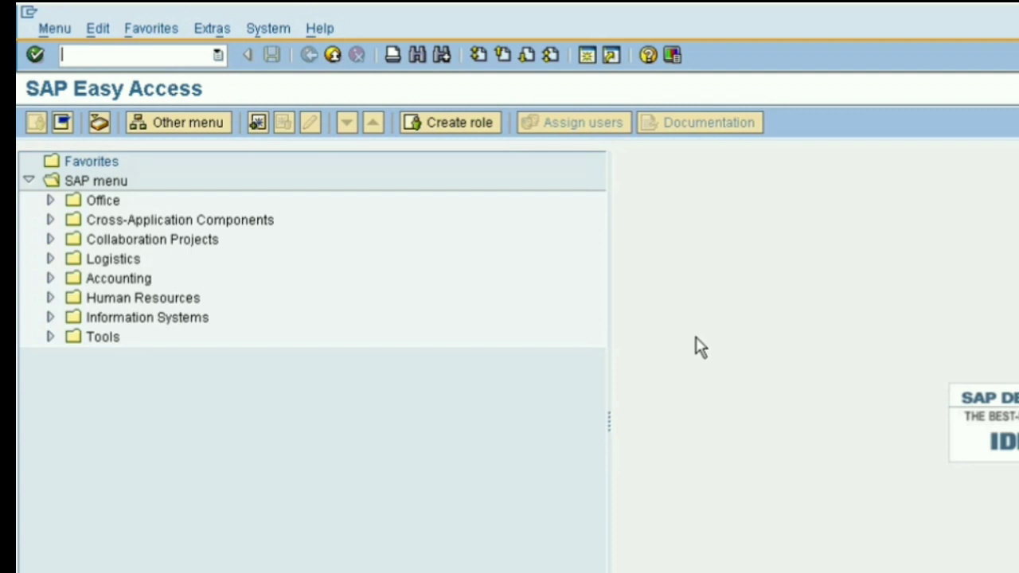
Step: Open transaction OMDU and display the plant list for activating material requirements planning
text(OMDU)
key(Return)
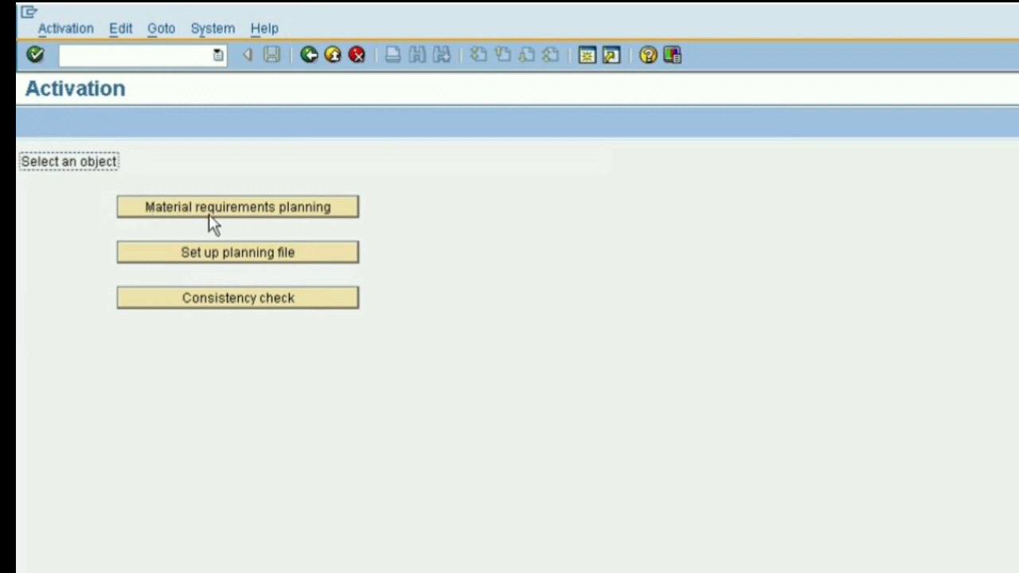
click(231, 216)
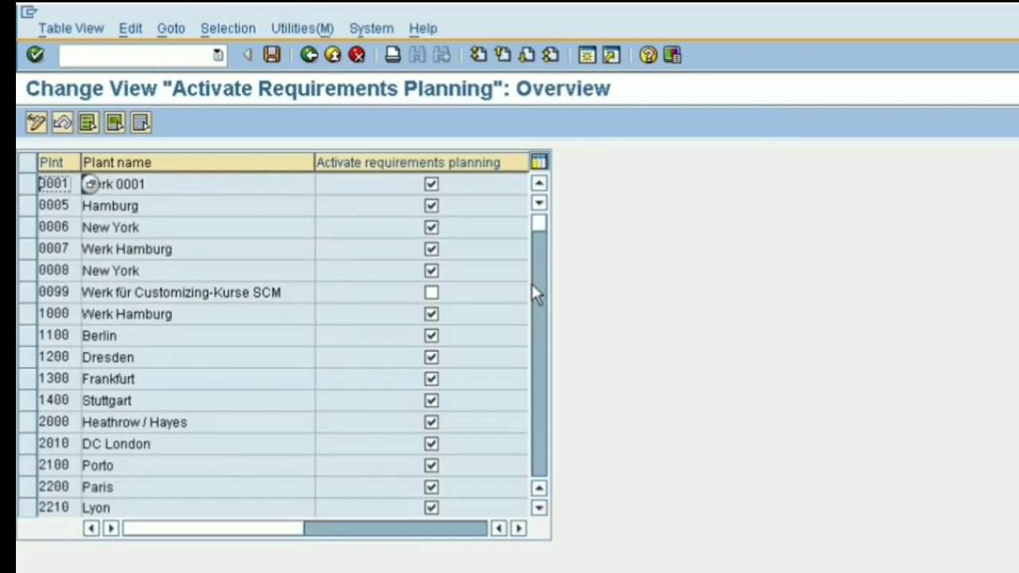
Step: Activate requirements planning for plant SZ15, save under the SAP Zone Company customizing request, and return to the SAP Easy Access screen
drag(539, 226, 543, 463)
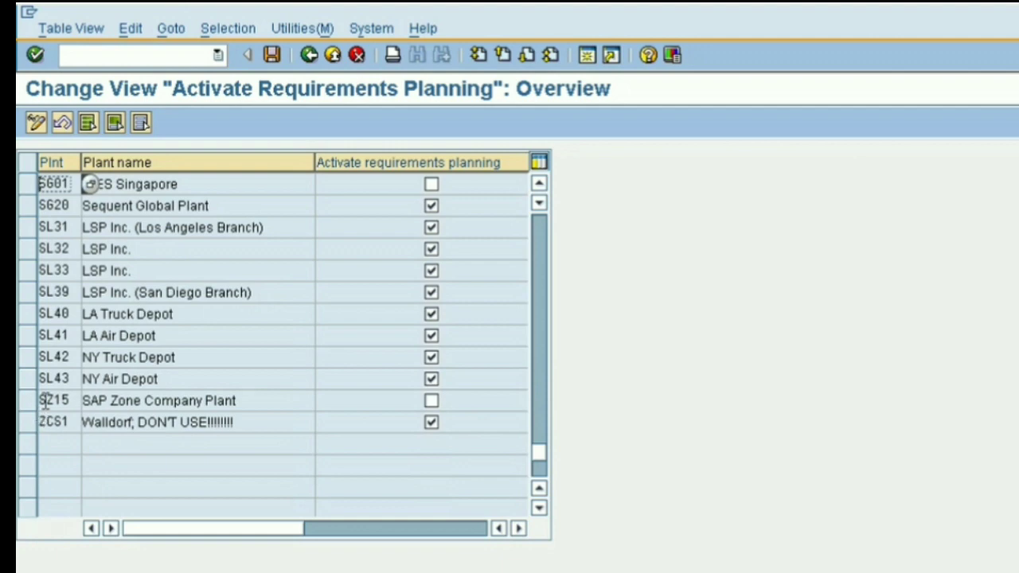
click(431, 403)
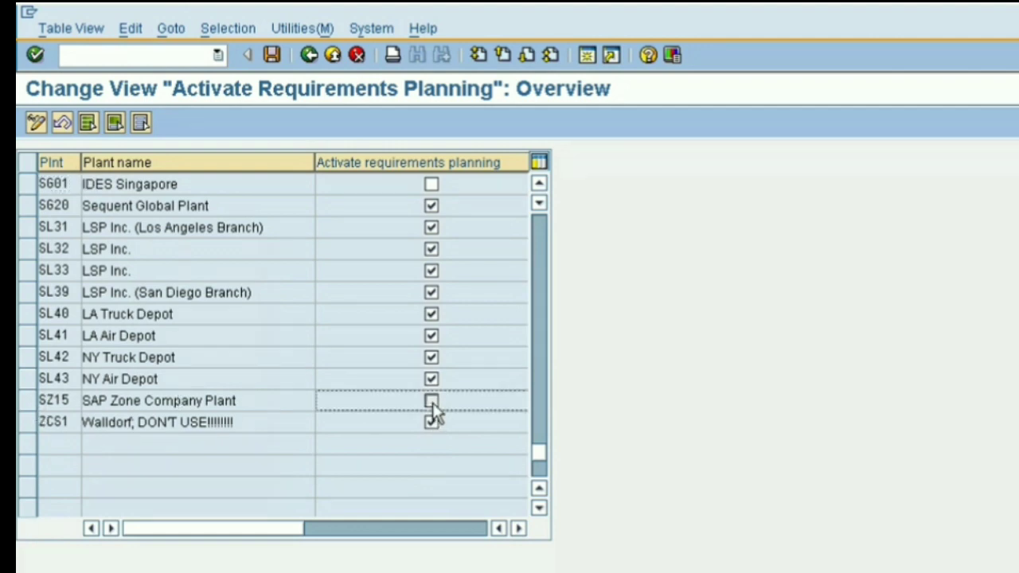
click(437, 402)
click(273, 55)
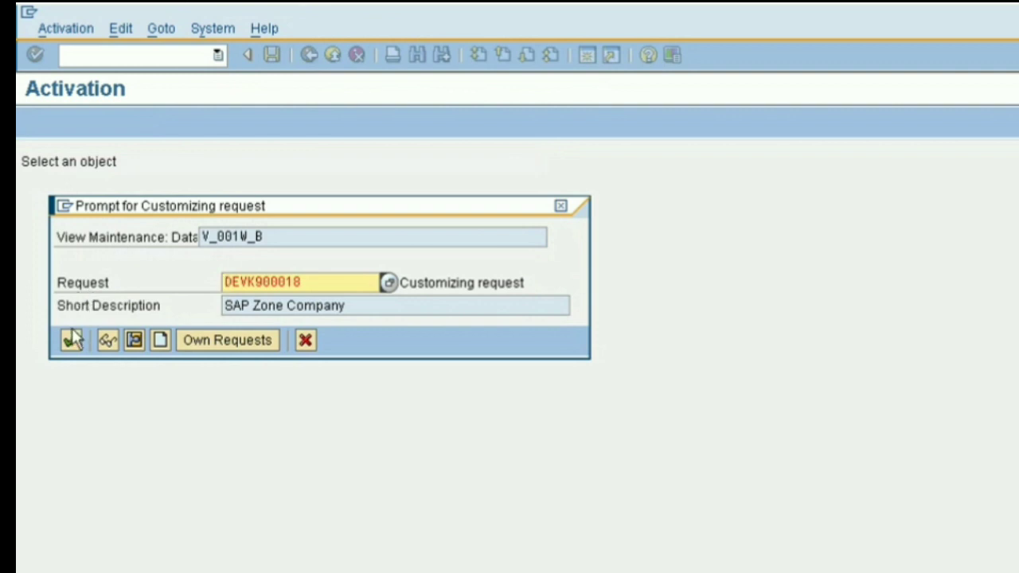
click(73, 340)
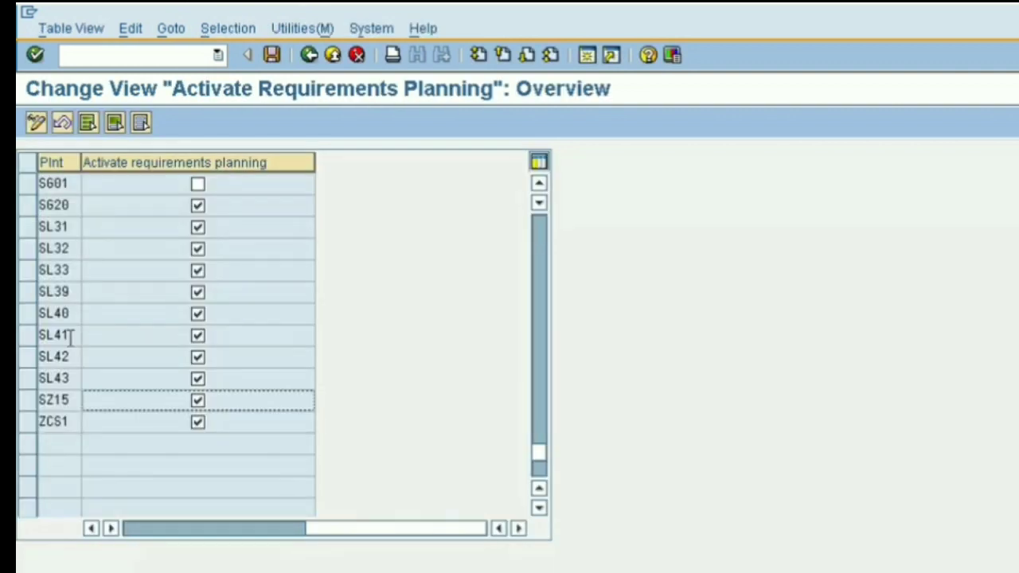
click(309, 57)
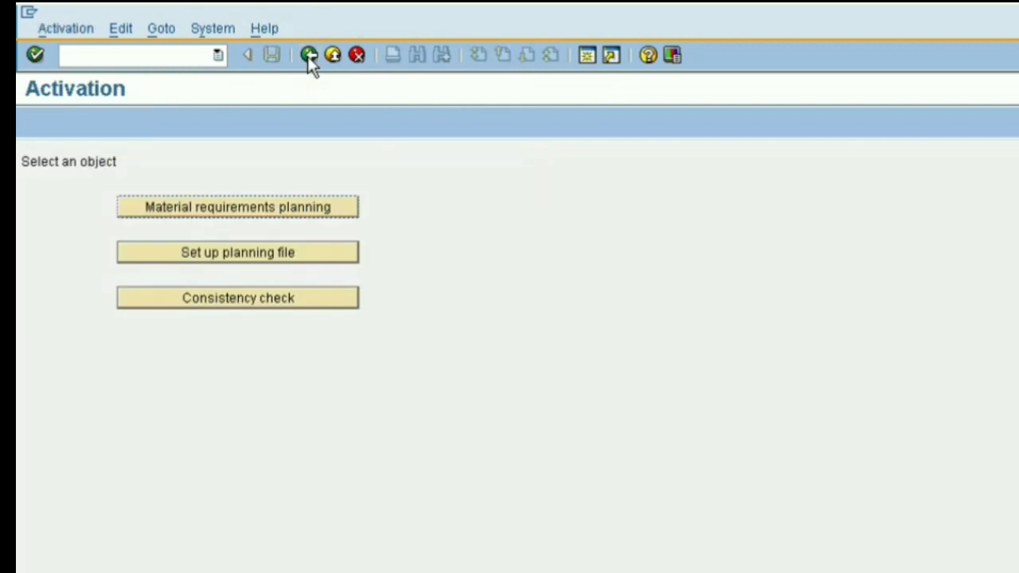
click(309, 55)
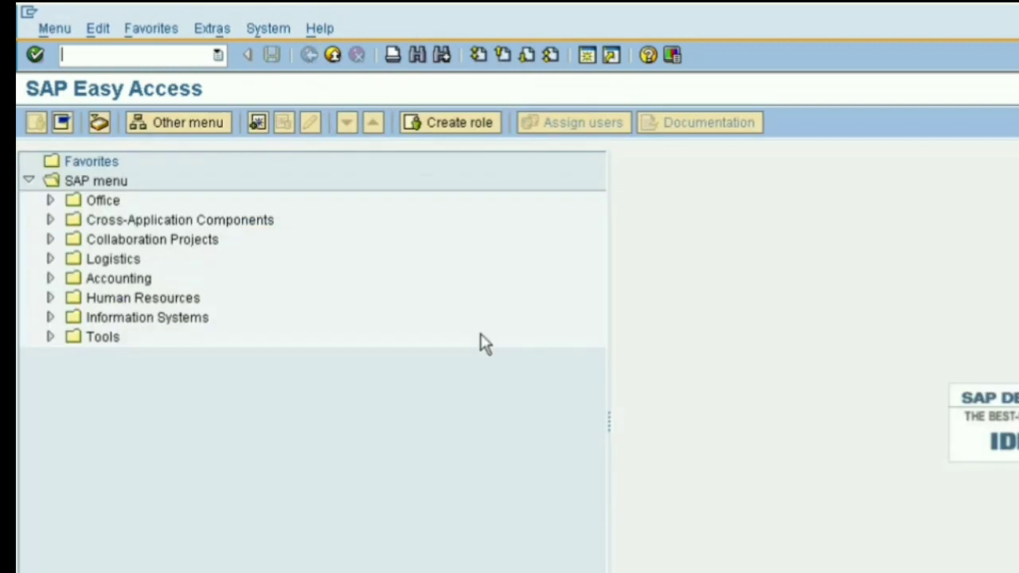